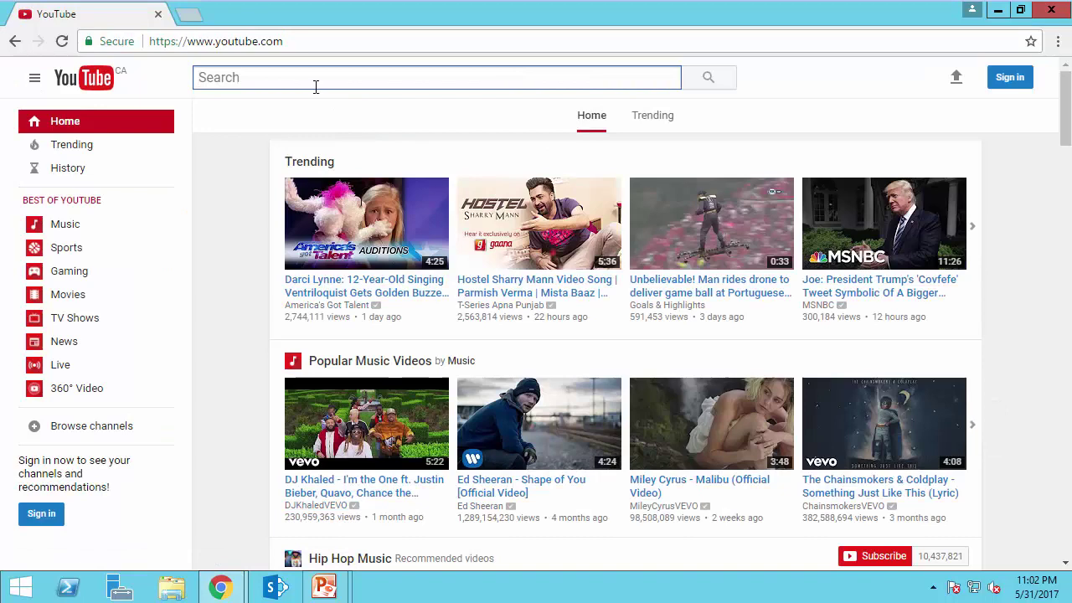
Search YouTube for 'Beretta' and select the results page address in the address bar.
text(Berett)
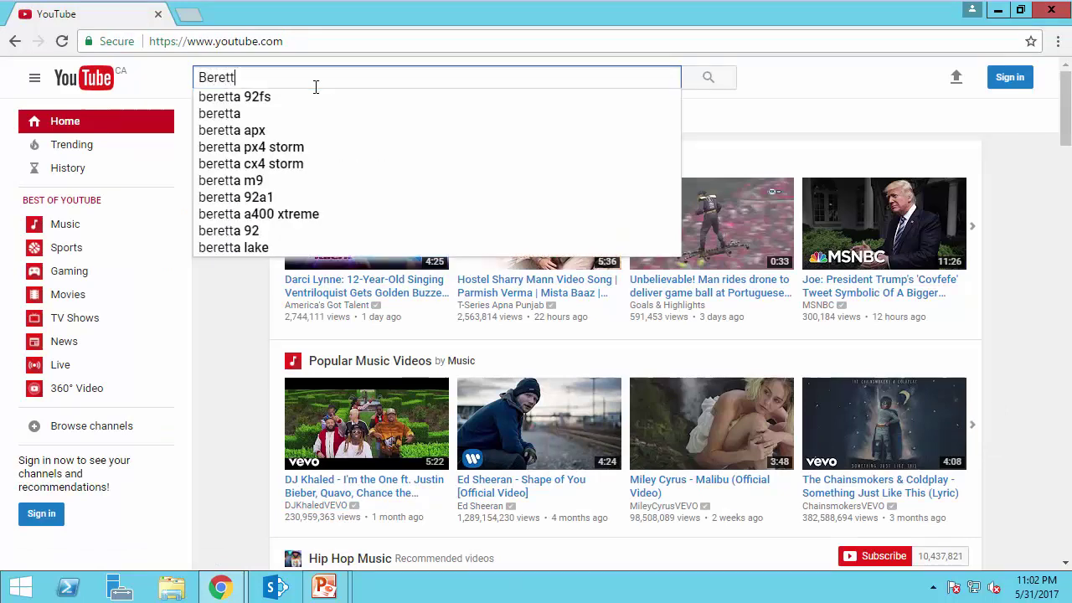
text(a)
key(Return)
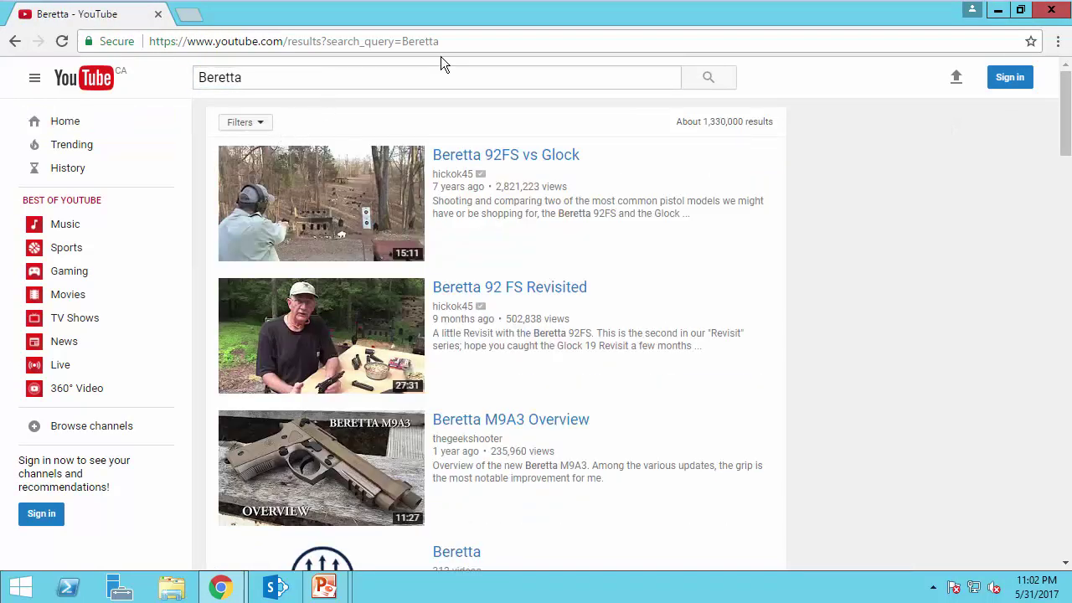
drag(450, 41, 77, 41)
key(ctrl+c)
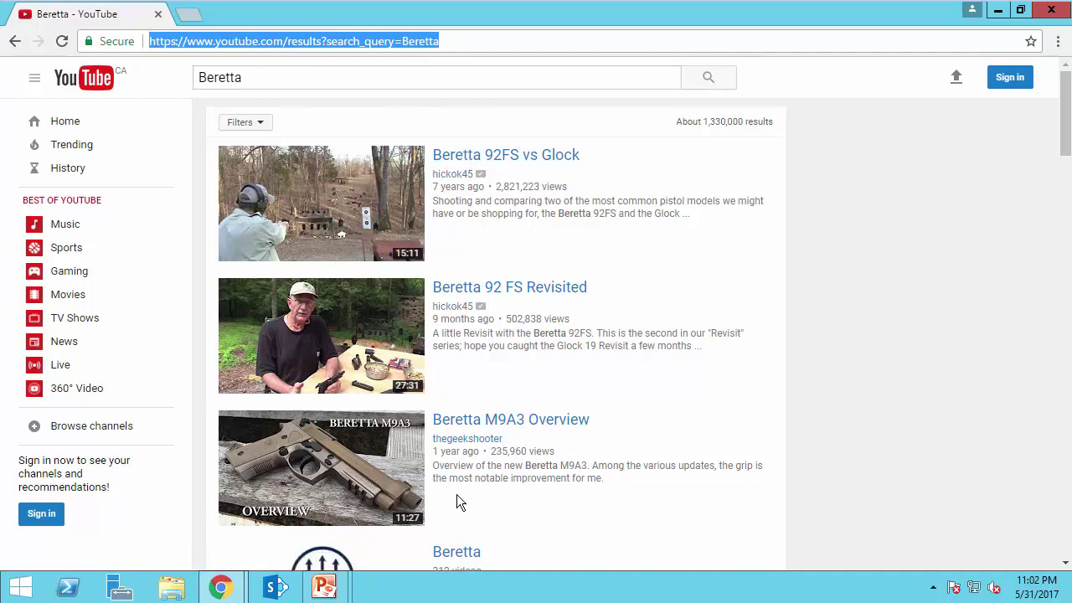
Open Notepad, paste the YouTube results URL, and type an anchor tag labelled 'Shearch YouTube' above it.
key(super)
text(no)
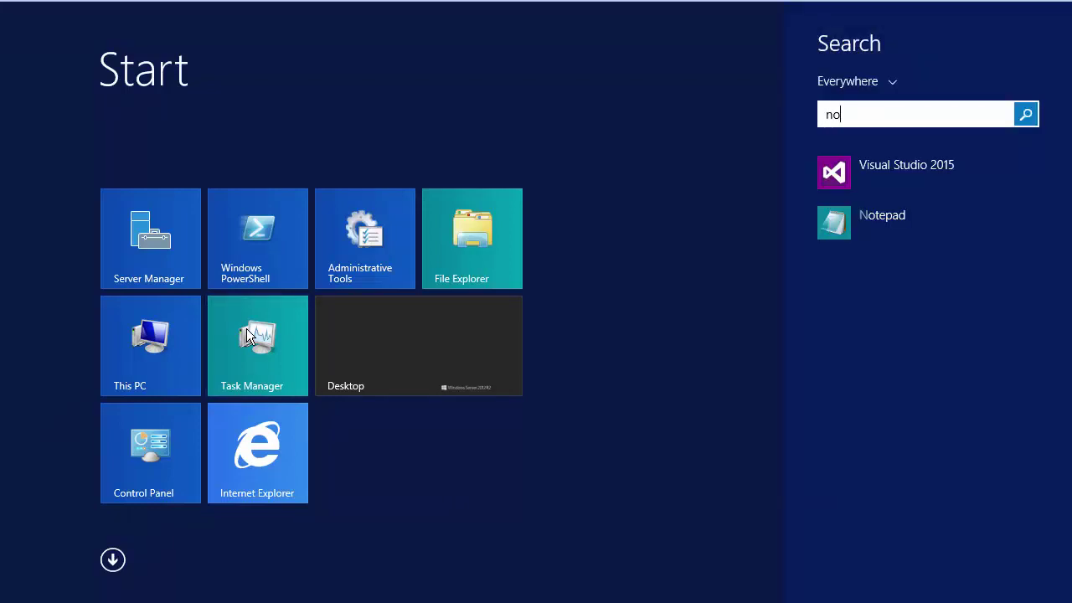
text(tepad)
key(Return)
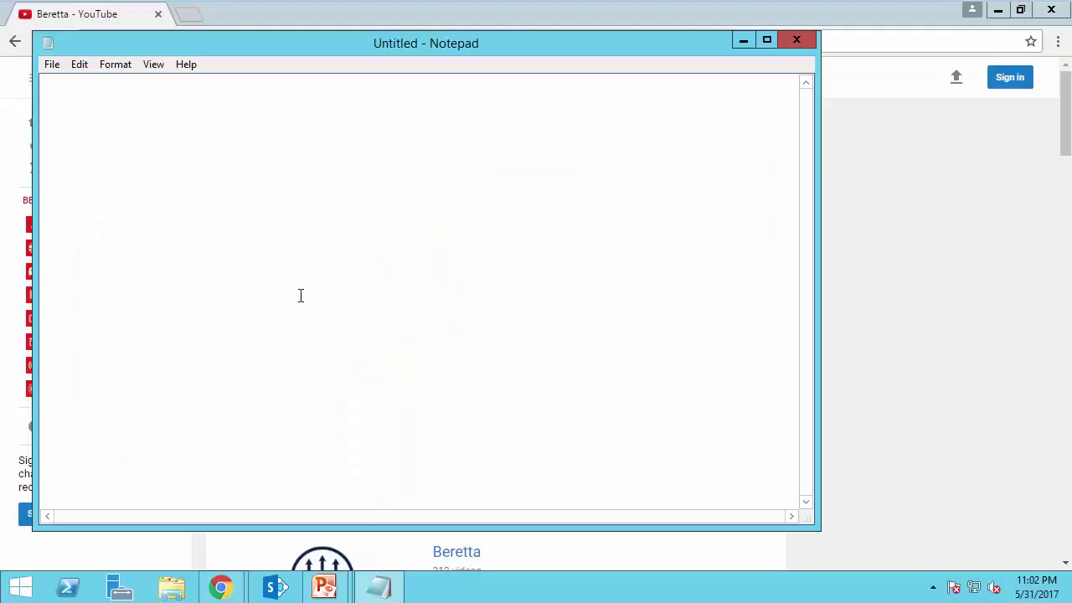
key(ctrl+v)
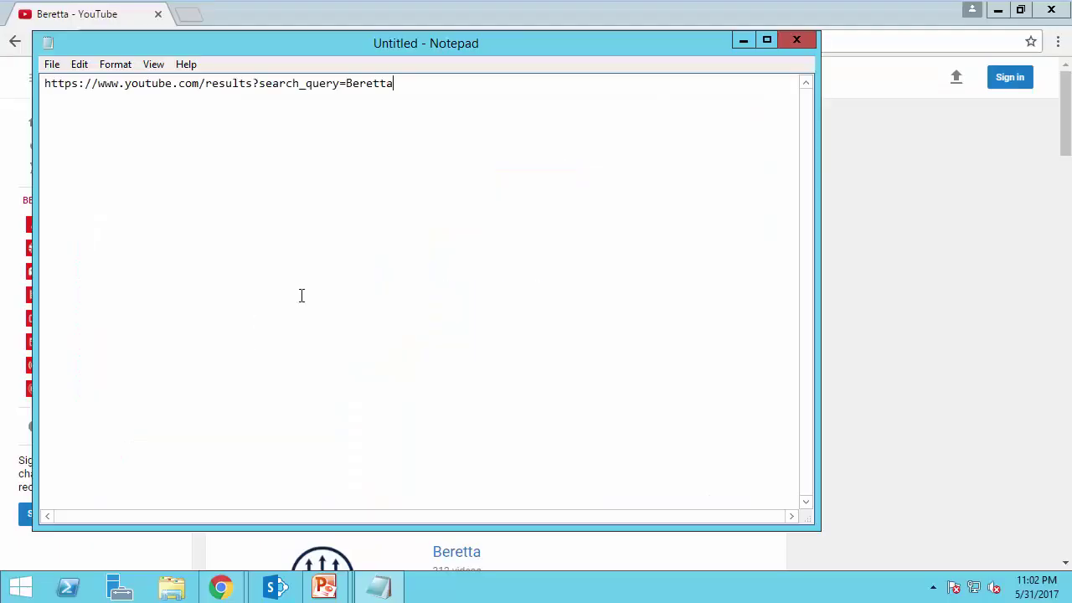
key(Return)
key(Return)
key(Up)
key(Up)
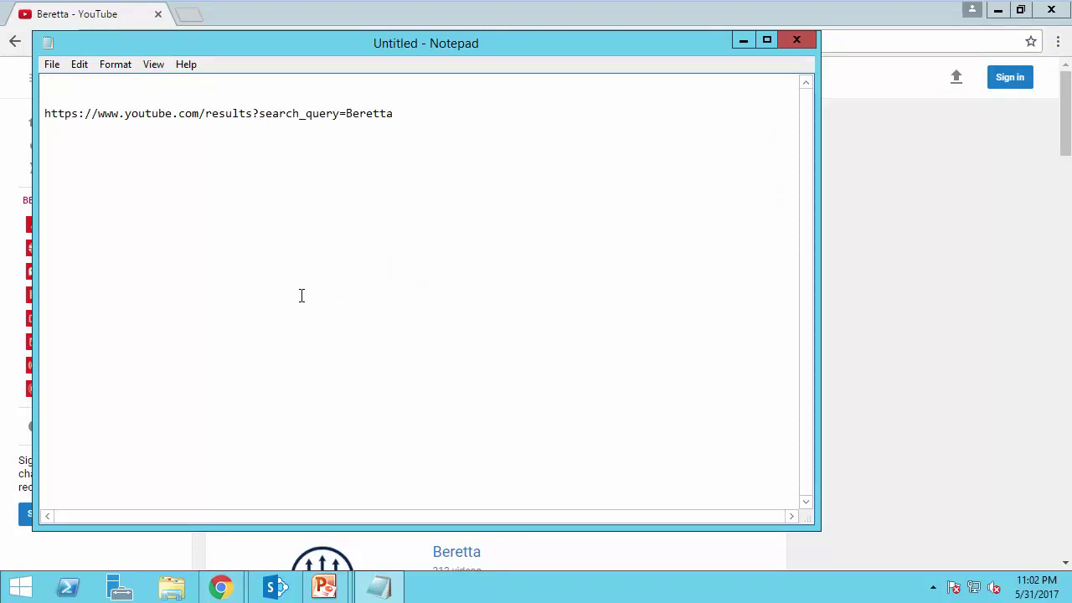
text(<a>)
text(<>)
text(/a)
text(Shearch Yo)
text(uTube)
Fill the anchor's href with the results URL, add target='_blank', and select the finished link line.
key(Home)
key(Right)
key(Right)
key(Left)
text(href='')
key(Down)
key(shift+End)
key(ctrl+c)
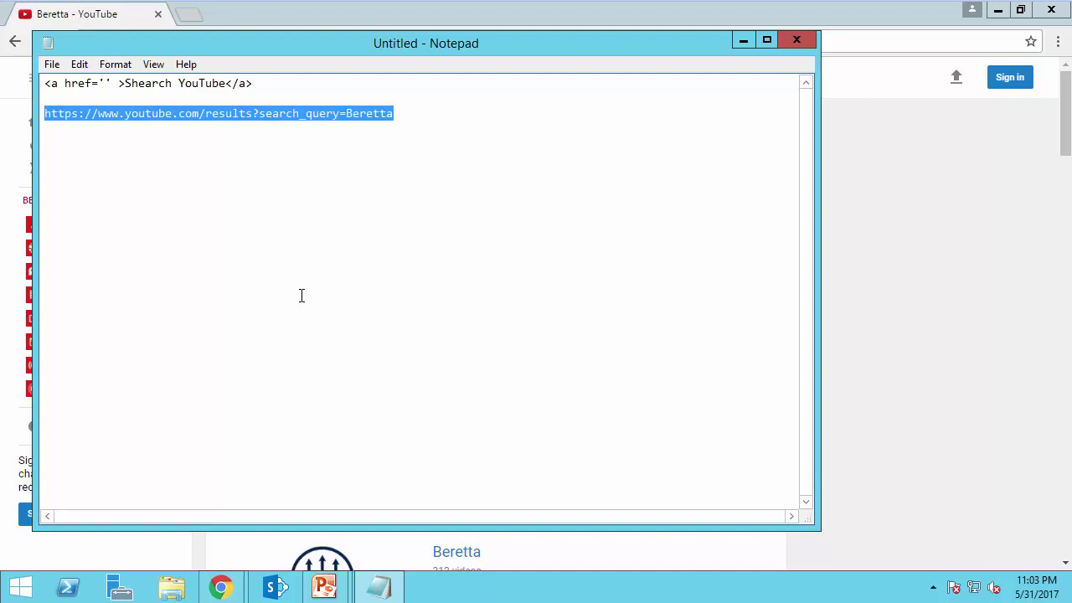
click(104, 82)
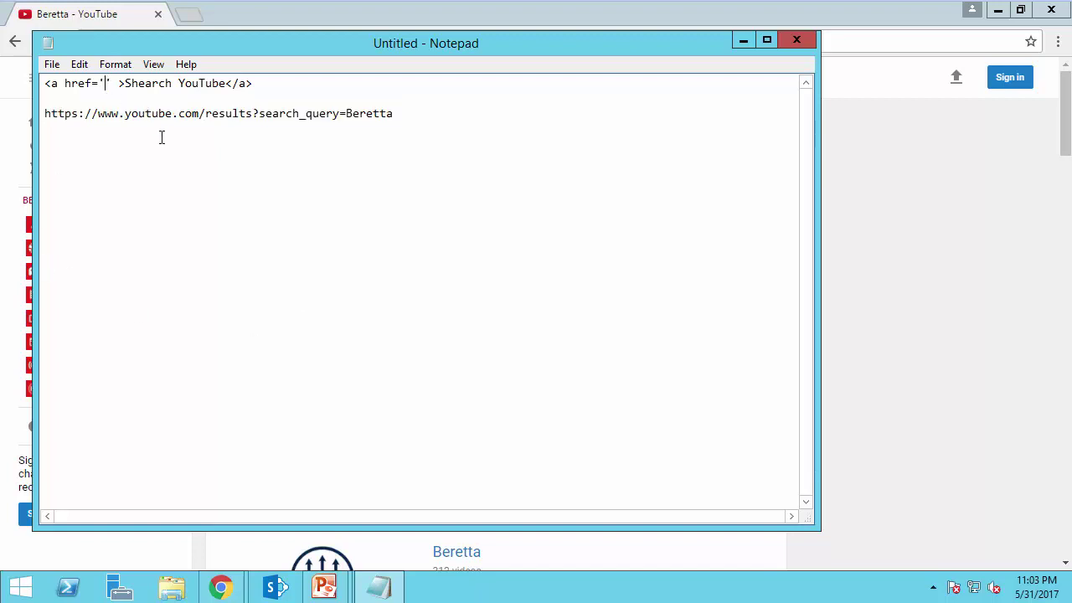
key(ctrl+v)
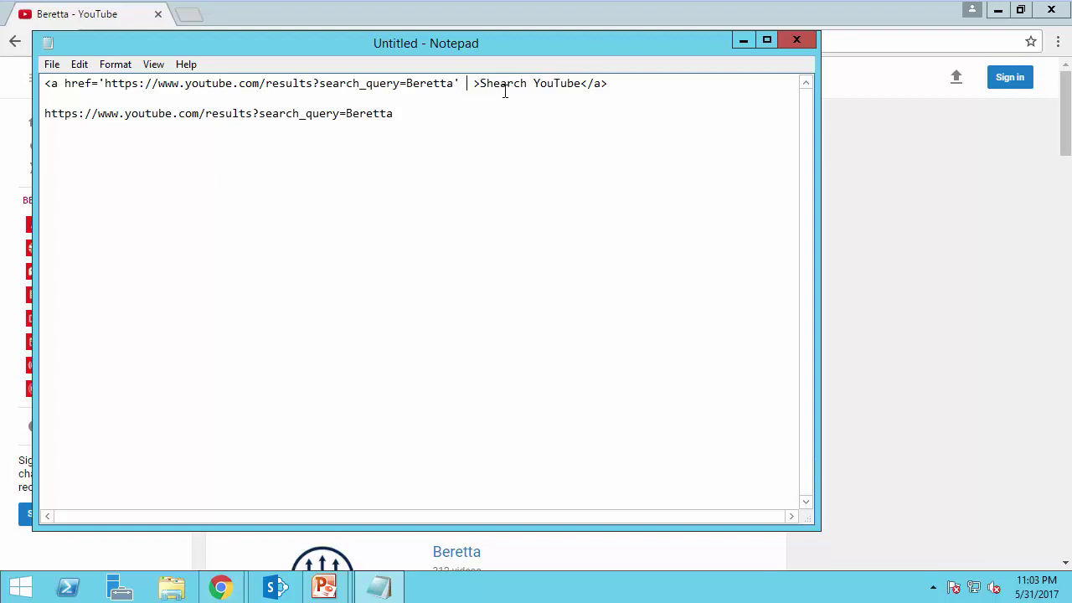
text(target)
text(='_)
text('')
text(_)
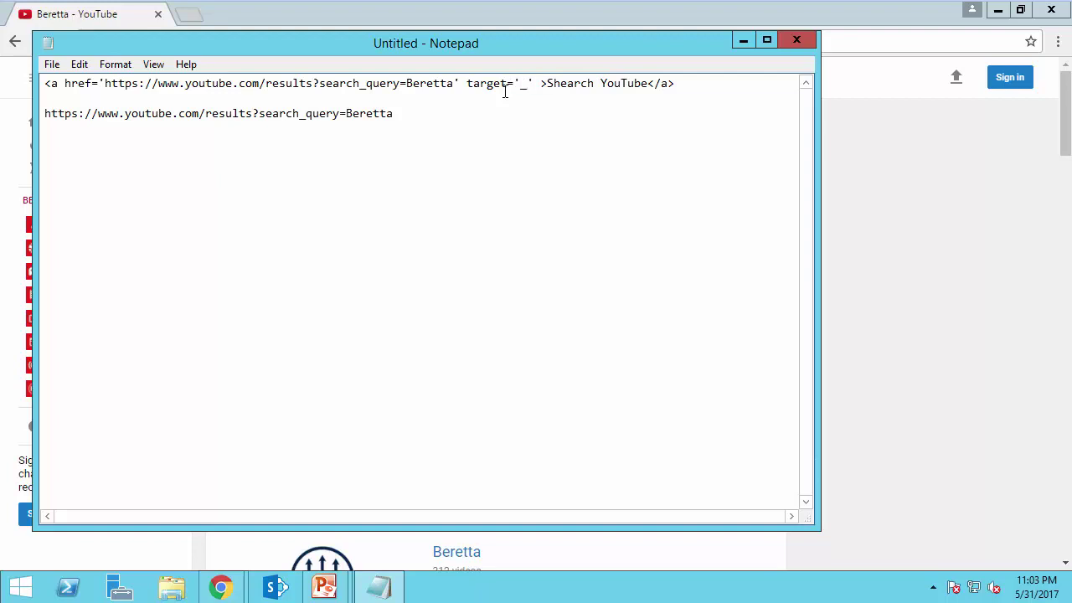
text(blank)
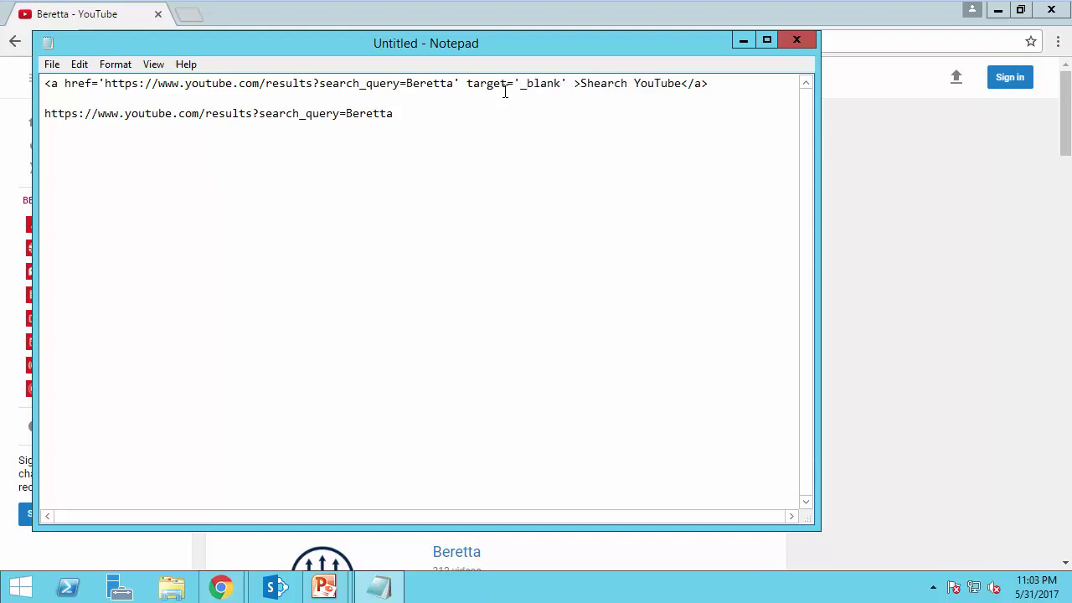
key(Home)
key(shift+End)
key(ctrl+c)
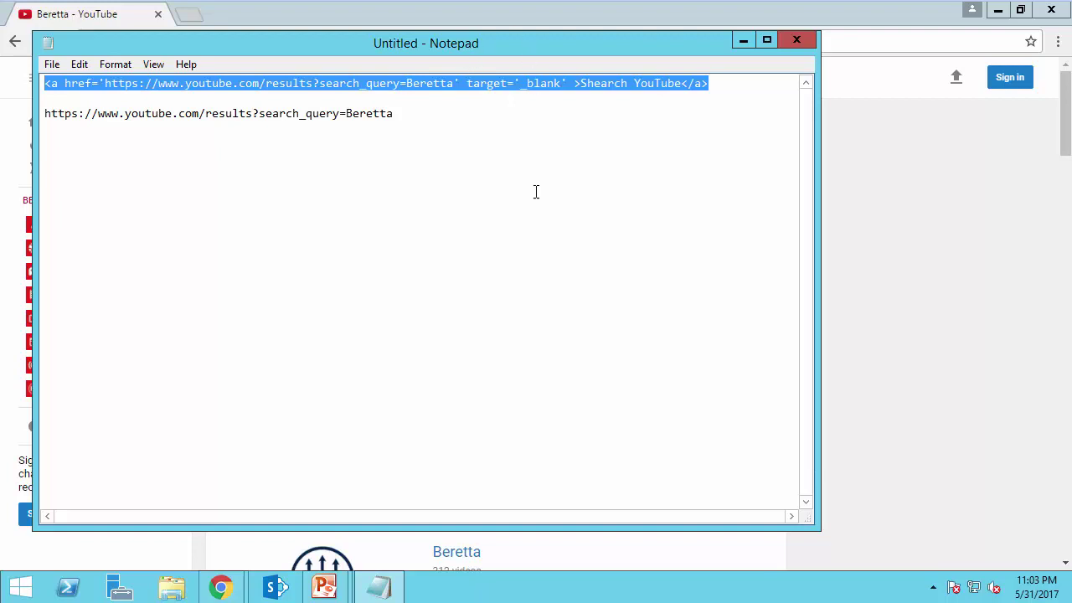
Go to the 'List with Hyperlink' list page.
mouse_move(220, 586)
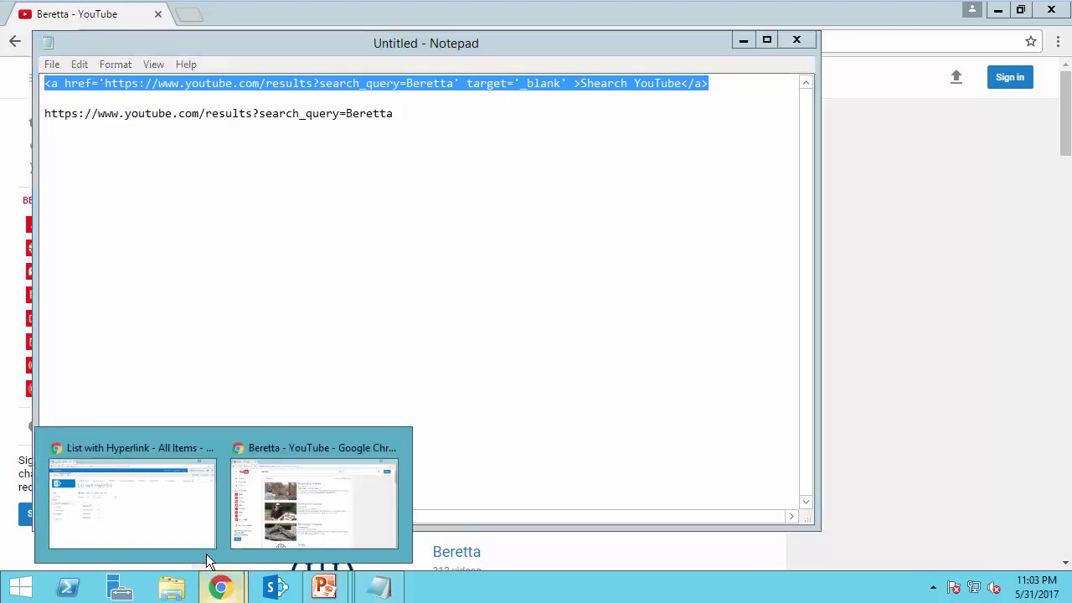
click(148, 515)
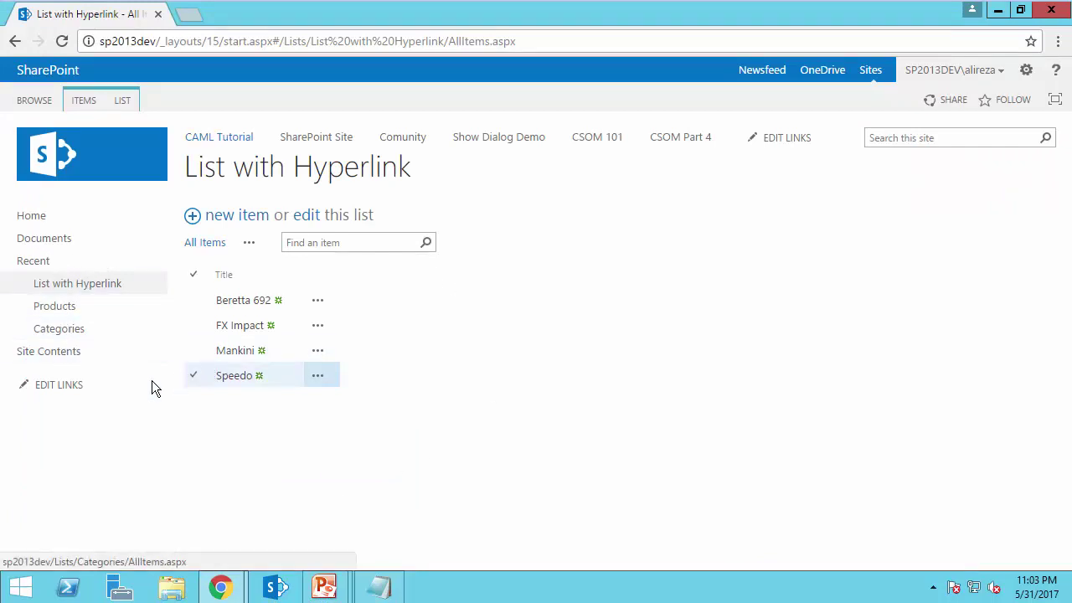
click(78, 287)
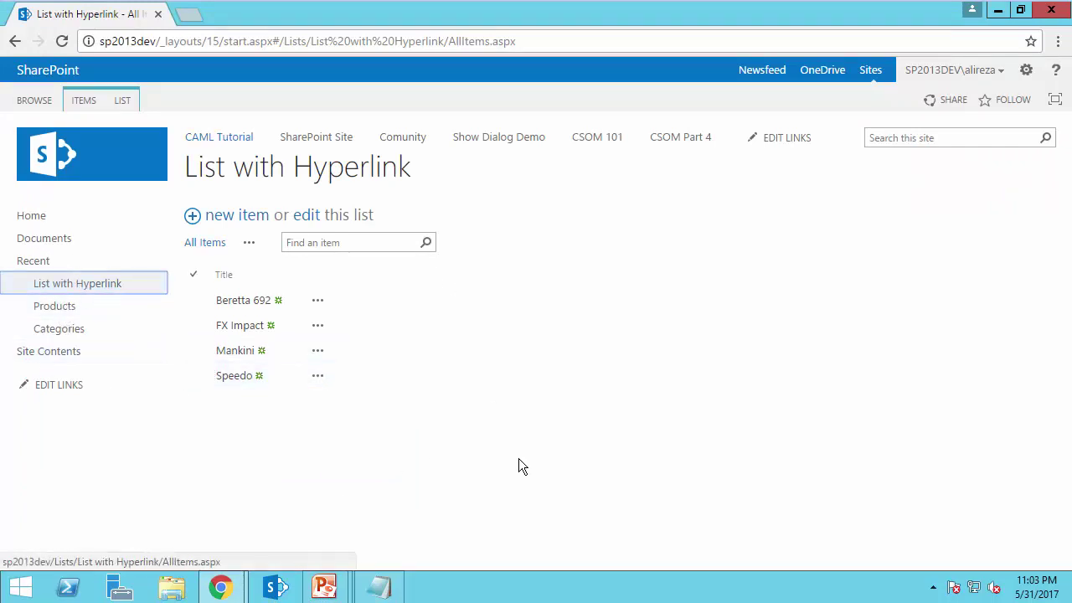
Start a new column named 'Search YouTube' with the Calculated type.
click(123, 101)
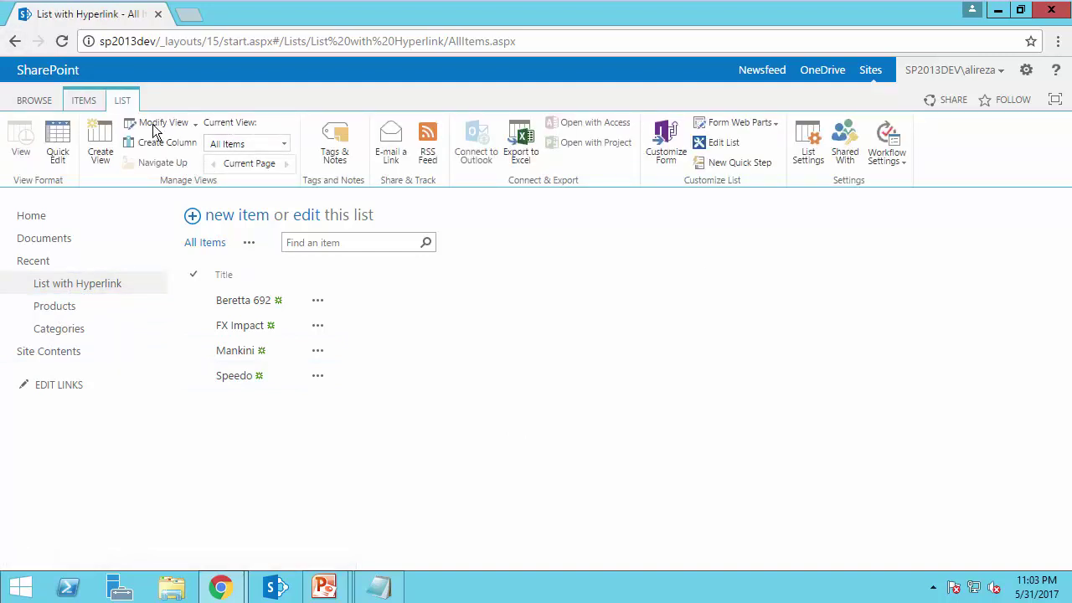
click(163, 148)
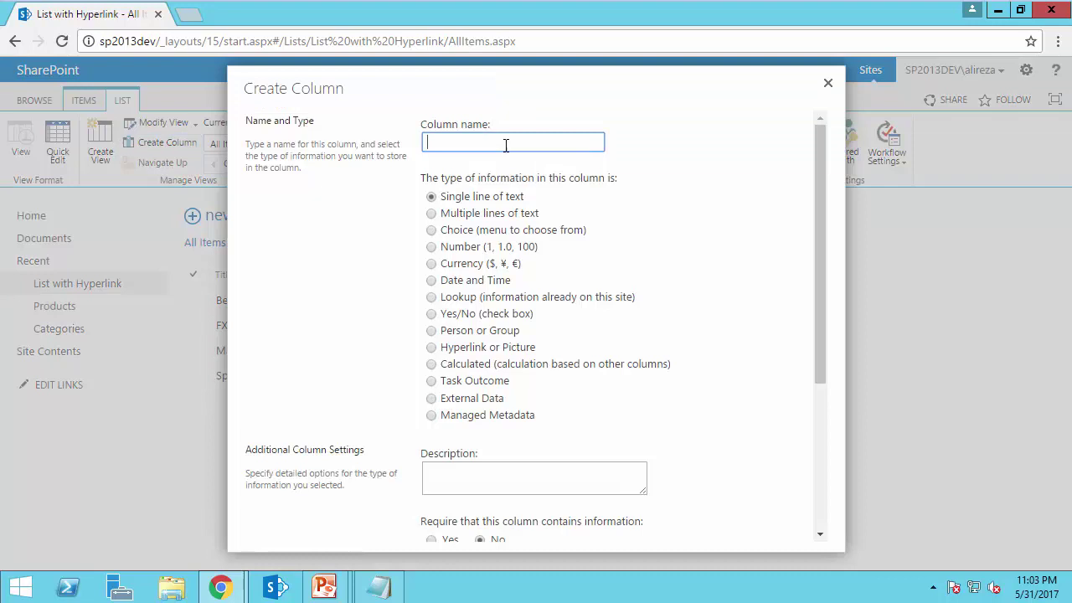
text(Search You)
text(Ty)
text(be)
key(Left)
key(Left)
key(BackSpace)
text(u)
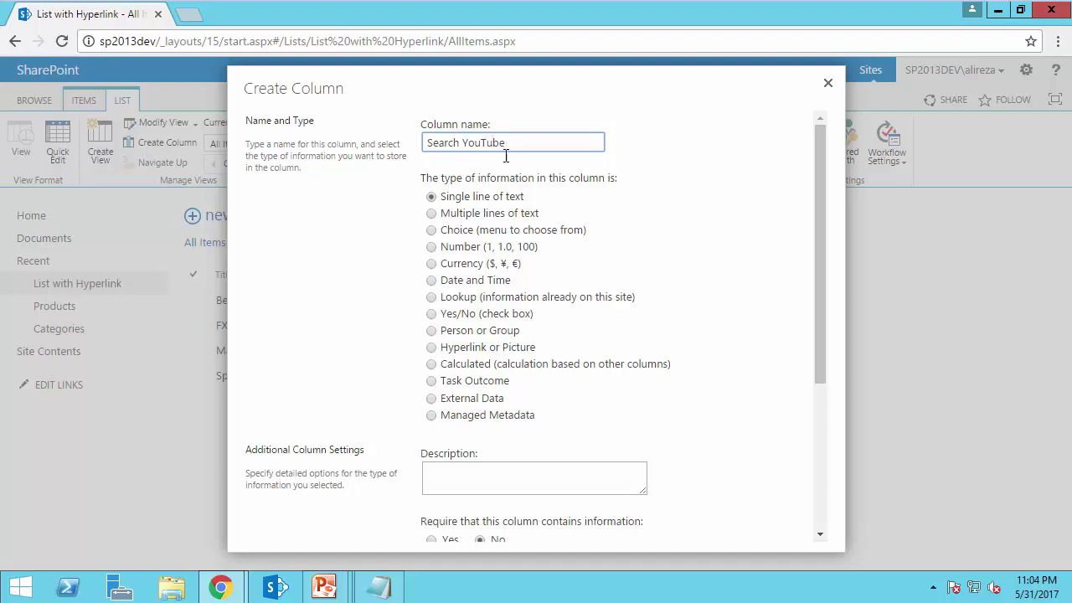
click(432, 364)
scroll(407, 391, down, 2)
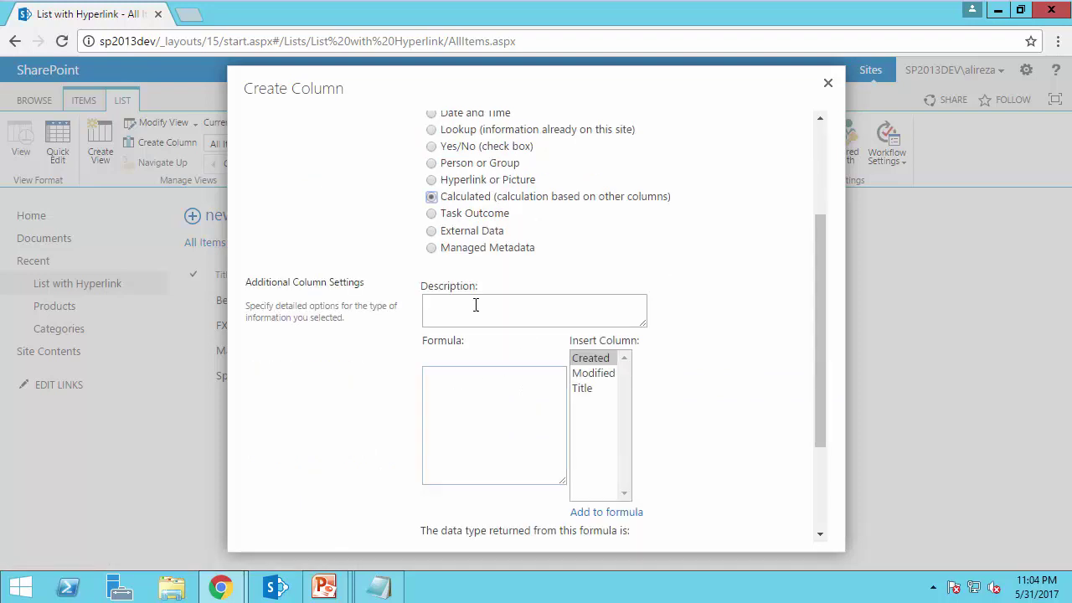
Paste the prepared HTML link into the column's Formula box.
click(509, 414)
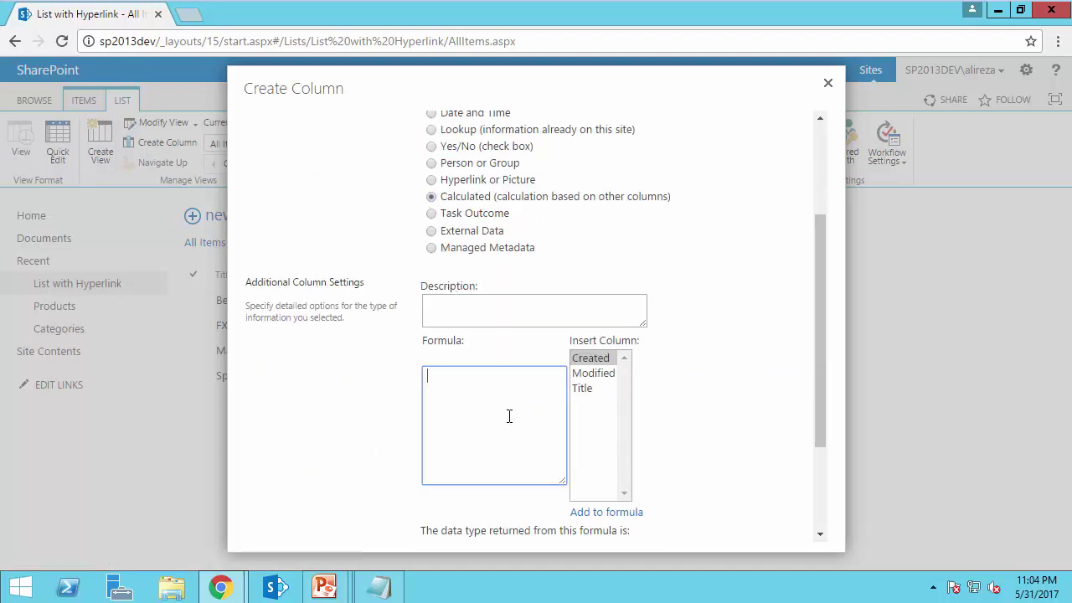
text(="")
key(ctrl+v)
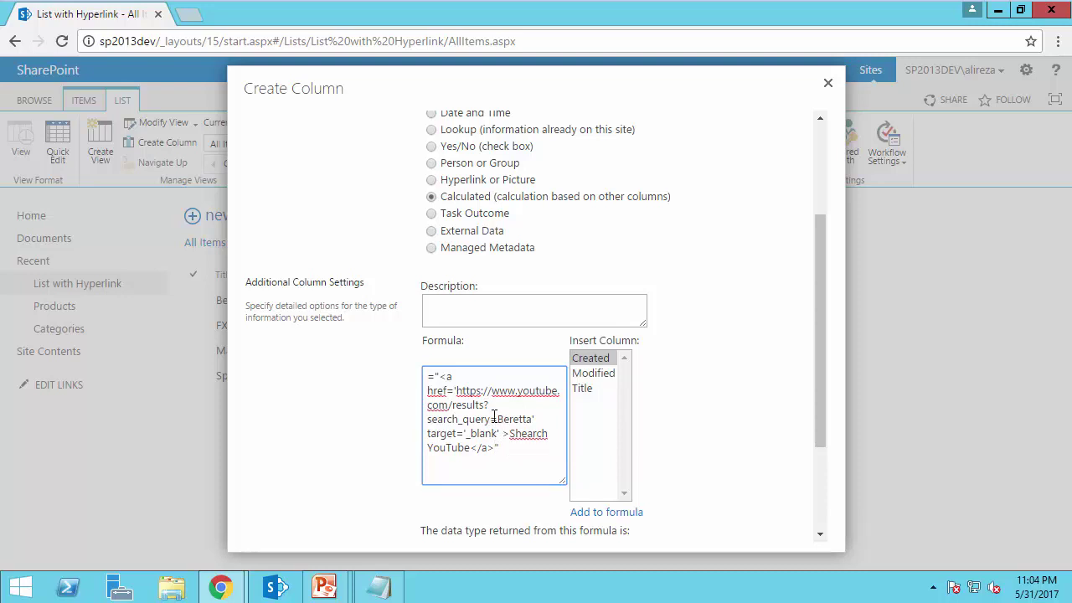
Replace the hardcoded 'Beretta' in the formula with " & [Title] & ".
click(499, 419)
key(shift+Right)
key(shift+Right)
key(shift+Right)
key(shift+Right)
key(shift+Right)
key(shift+Right)
key(shift+Right)
key(Delete)
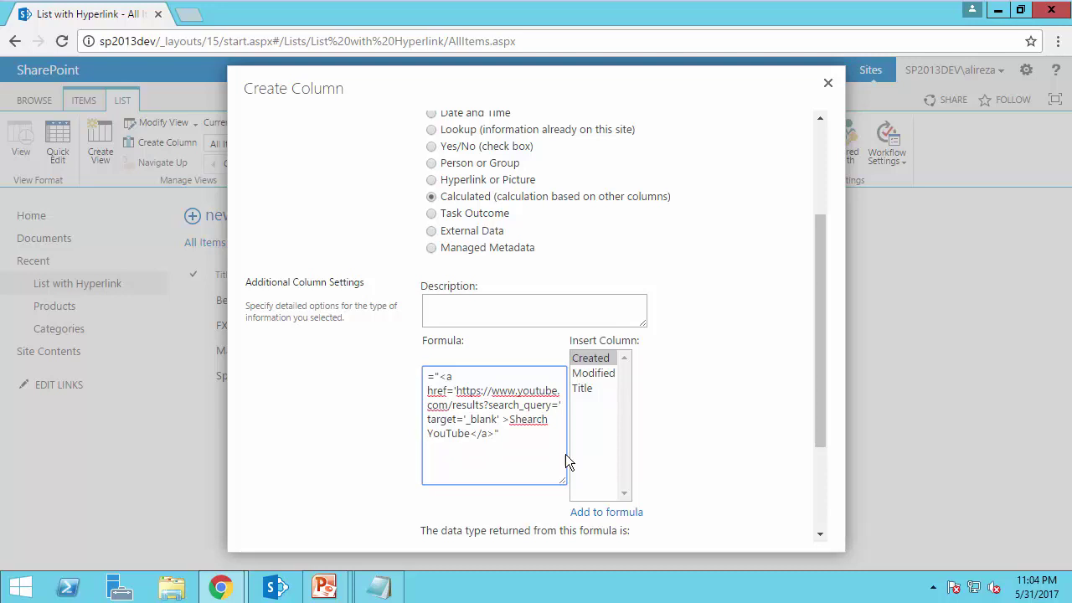
text(")
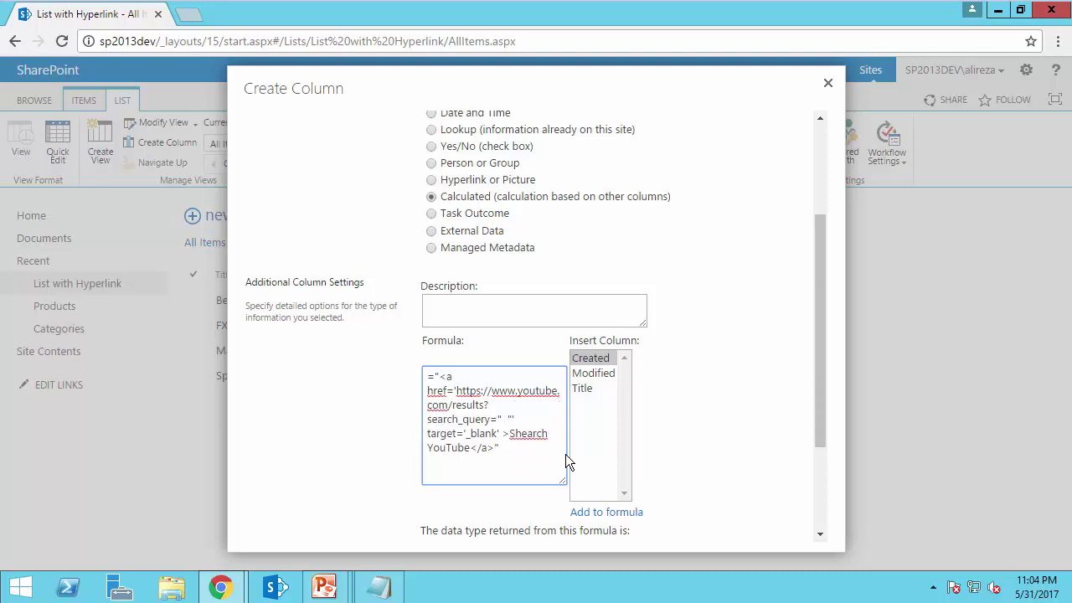
text( & )
text( &)
key(Left)
key(Left)
key(Left)
text([)
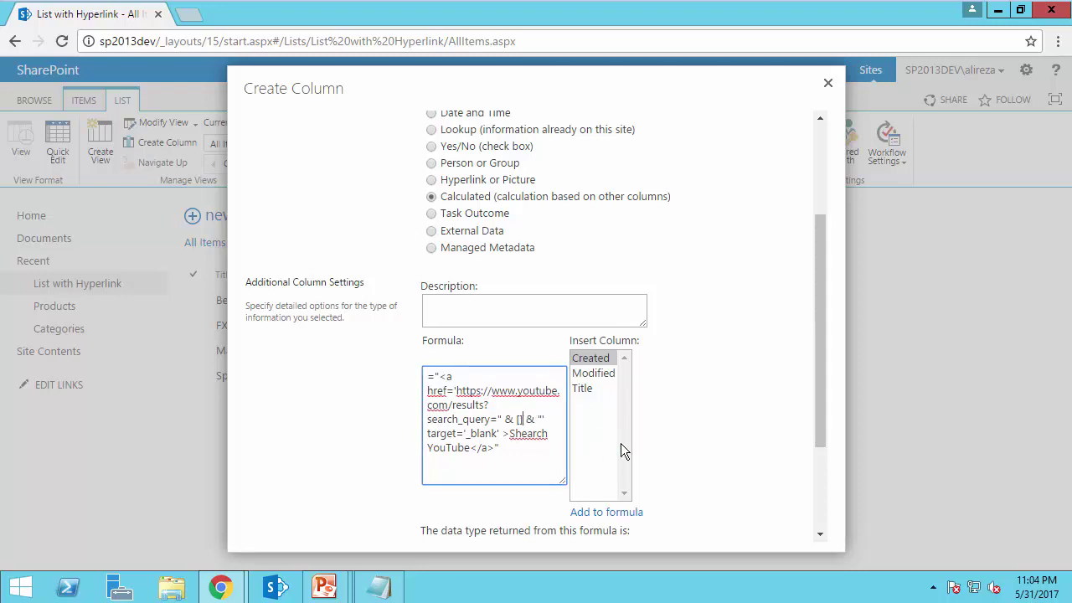
text(Titl)
key(BackSpace)
text(]le)
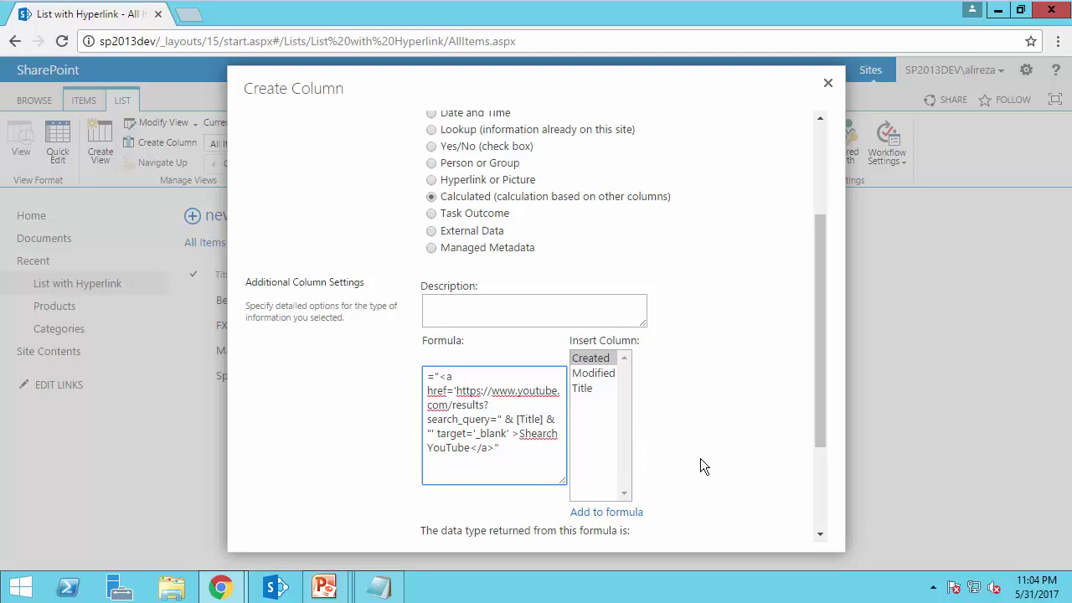
scroll(712, 460, down, 3)
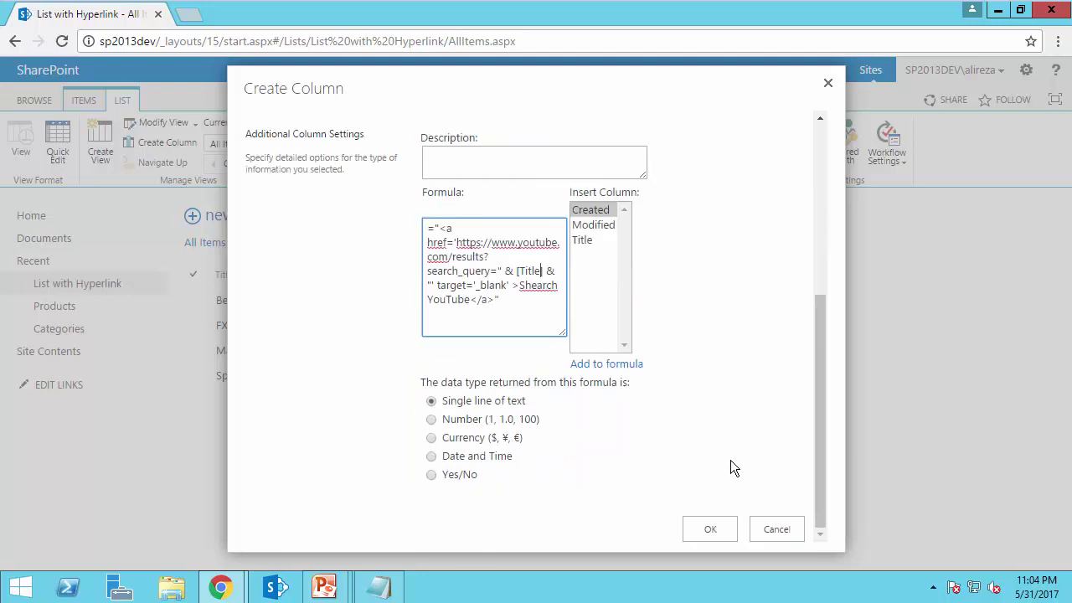
Save the Search YouTube column and open the list's settings.
click(712, 530)
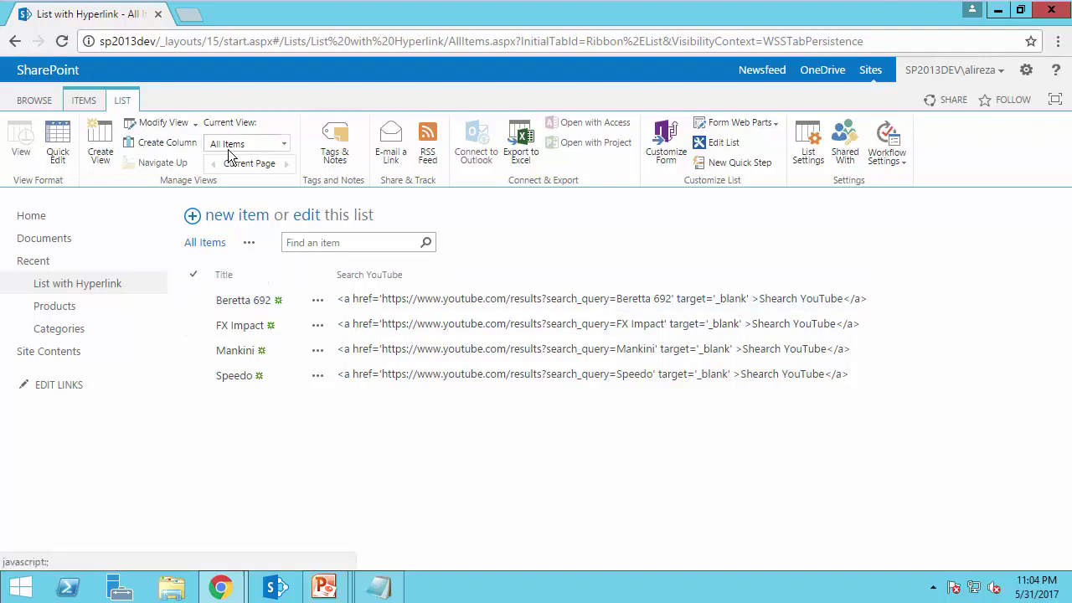
click(811, 151)
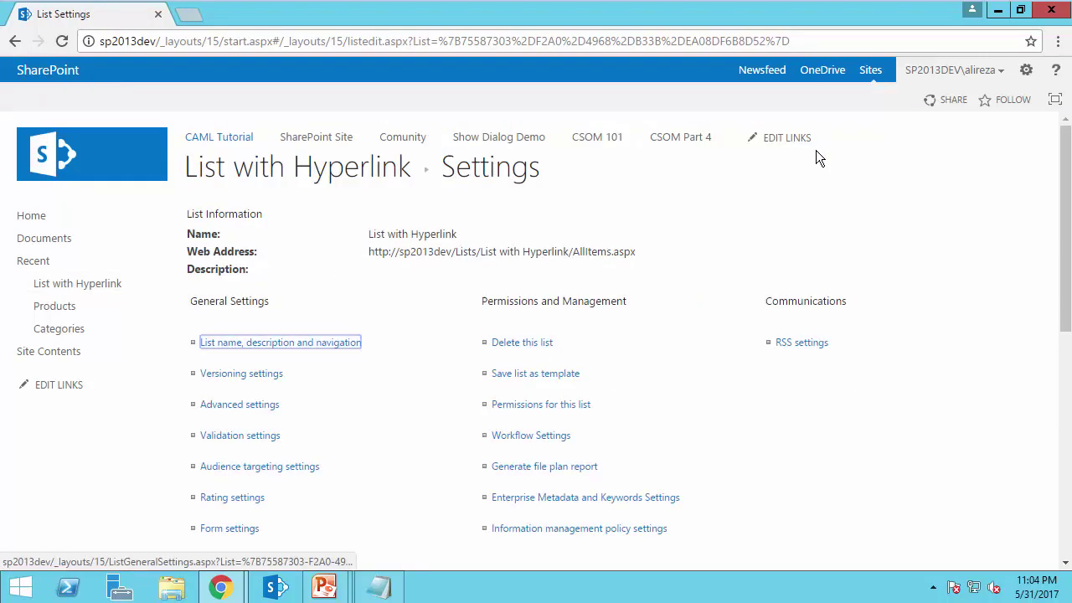
scroll(387, 424, down, 4)
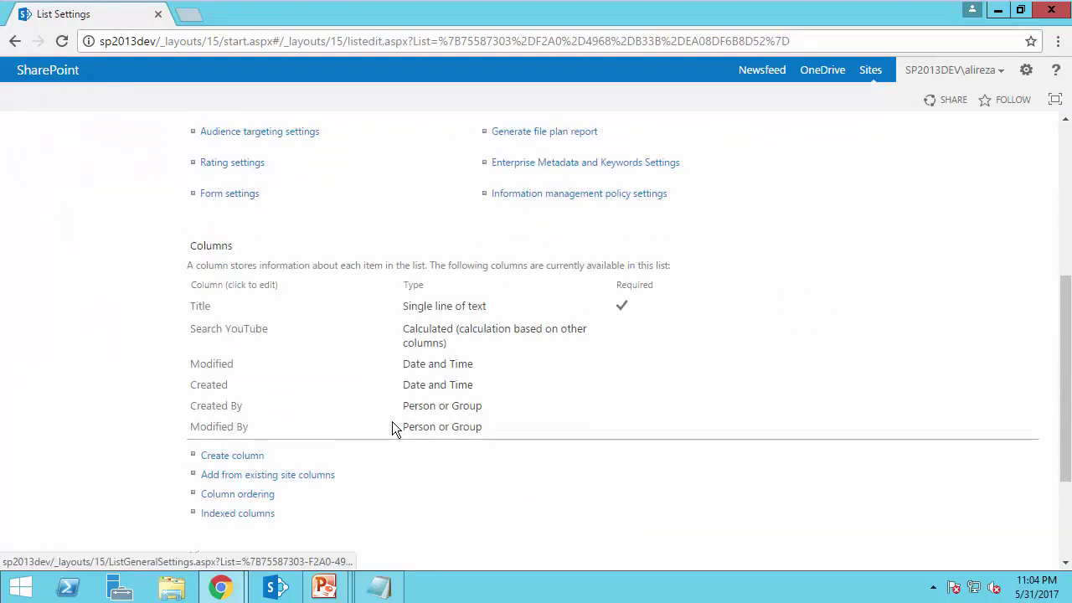
Change the Search YouTube column's returned data type to Number.
click(240, 331)
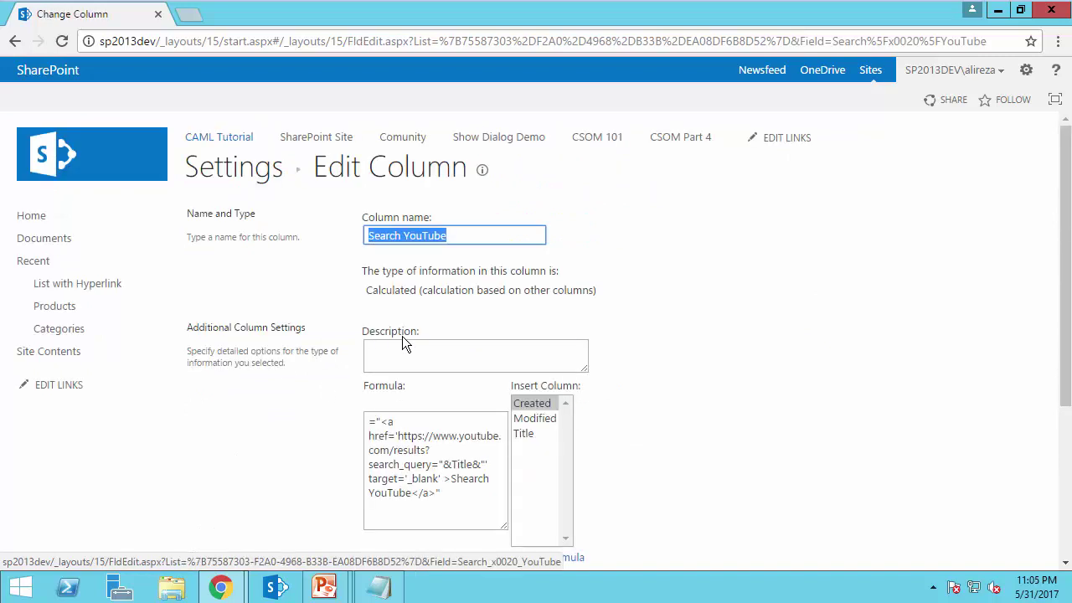
click(733, 474)
scroll(725, 476, down, 2)
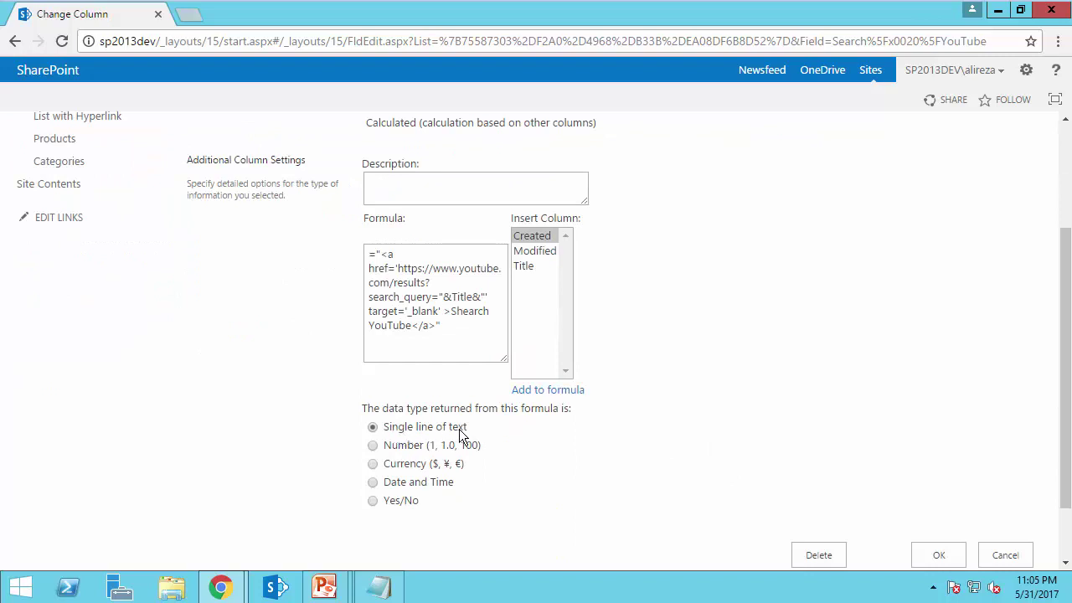
click(374, 447)
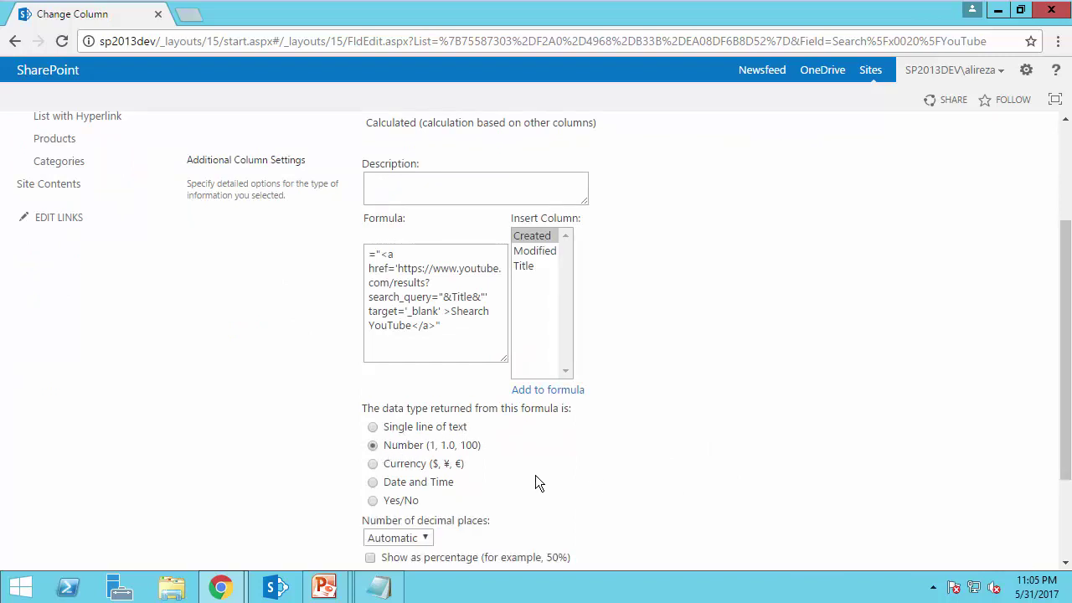
scroll(686, 474, down, 3)
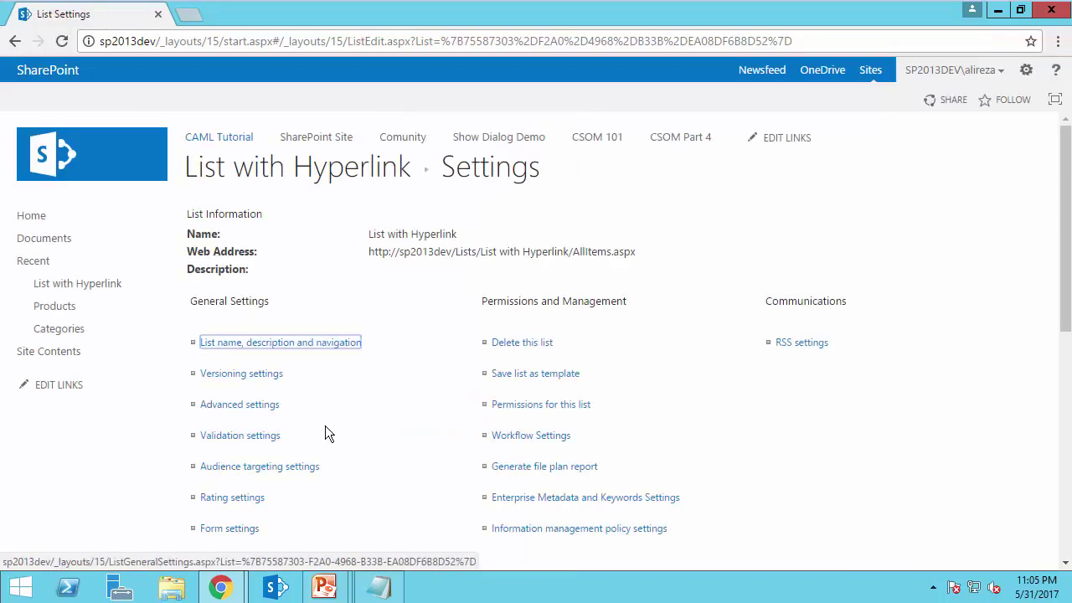
Return to the list and open the Beretta 692 and Mankini YouTube search links.
click(286, 174)
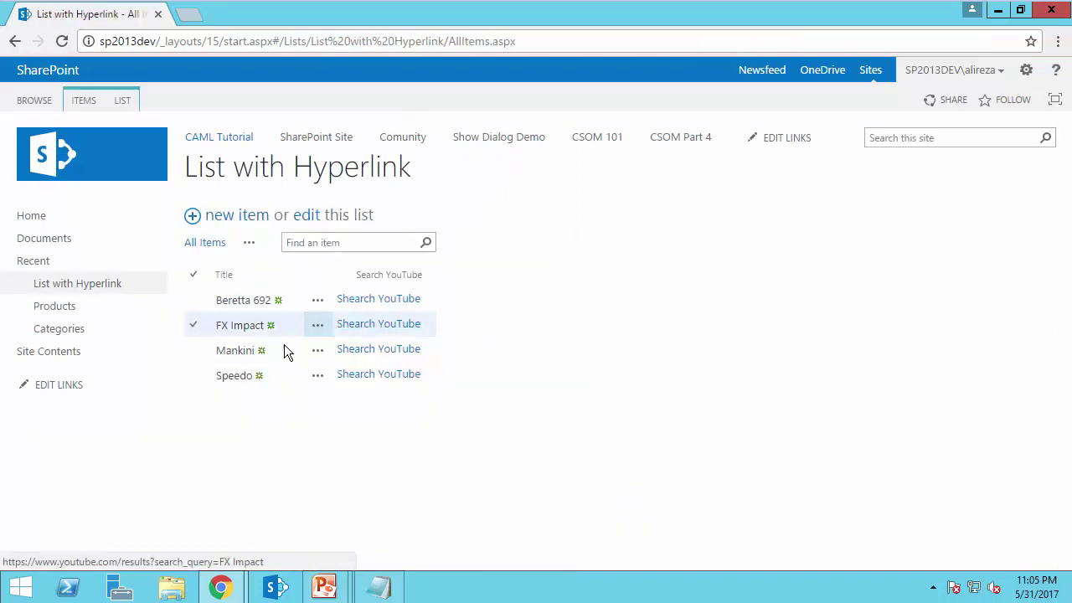
click(381, 301)
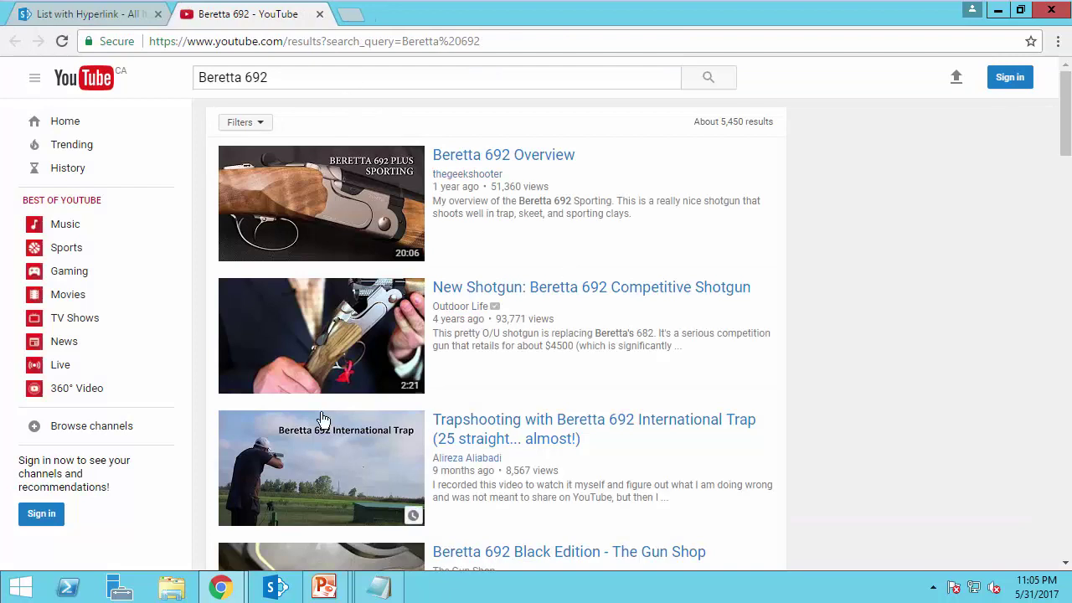
click(90, 17)
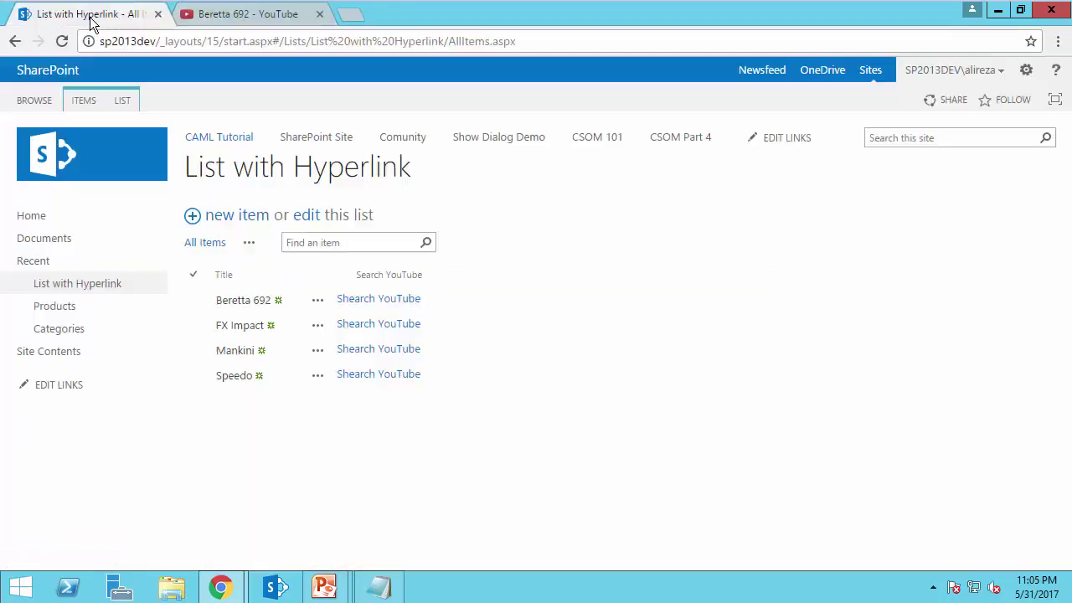
click(366, 350)
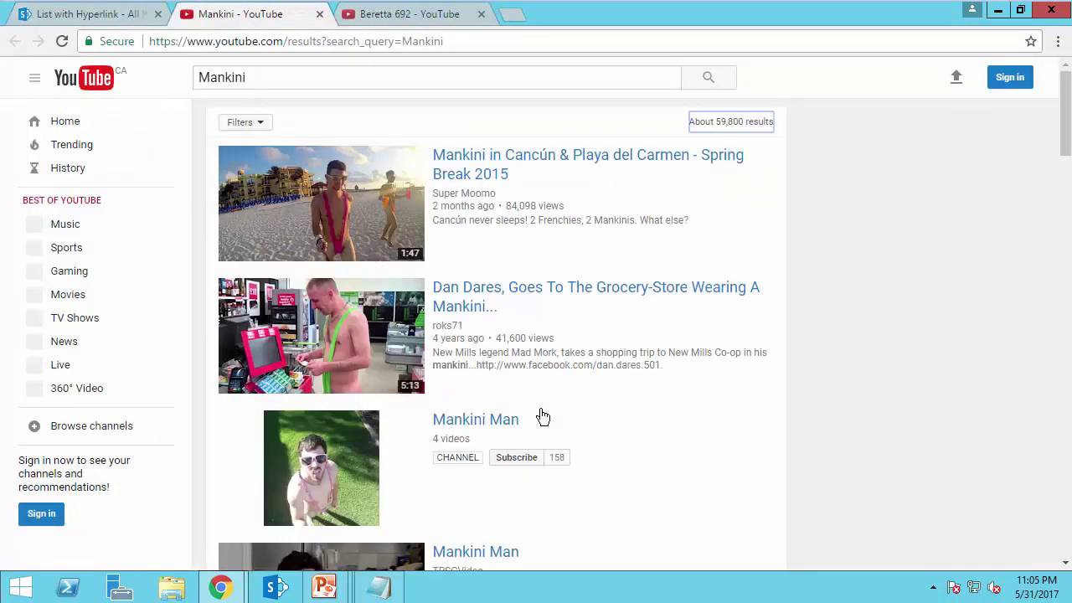